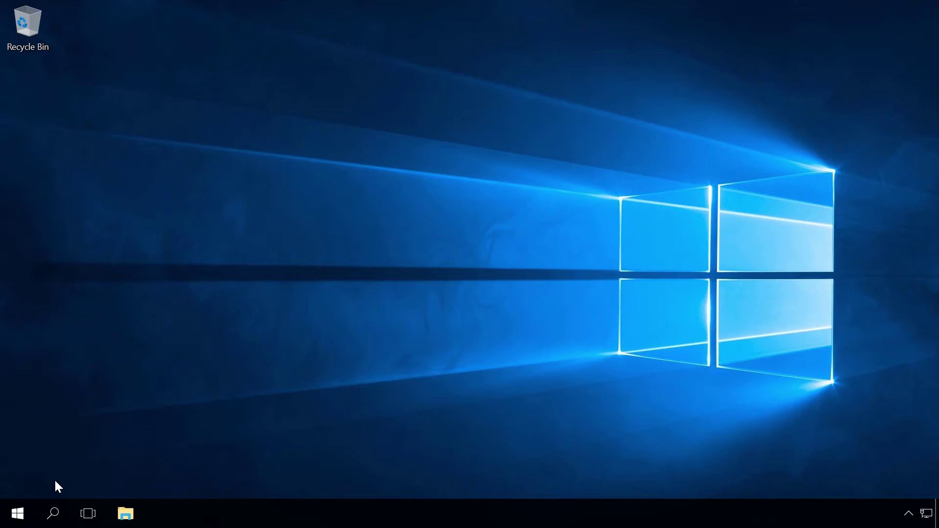
- Launch System Information, then open a Command Prompt with administrator rights
key("super+r")
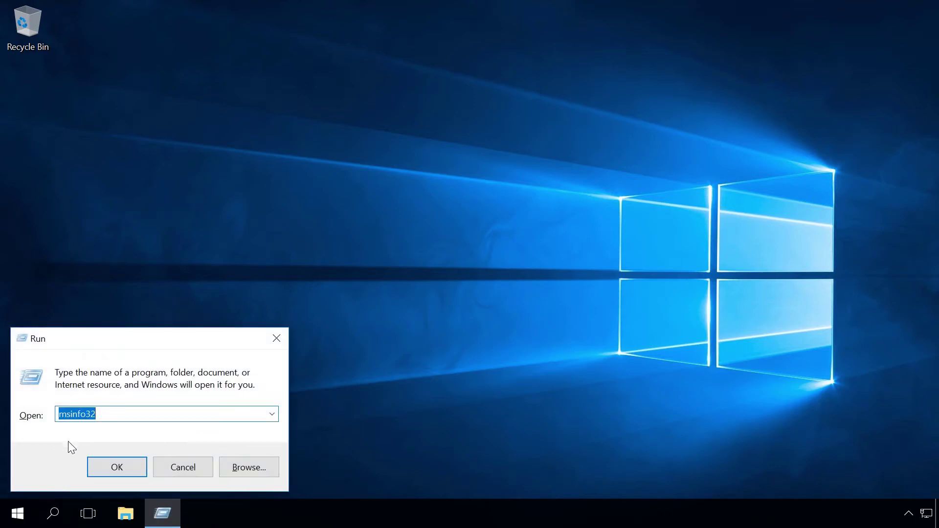
left_click(111, 475)
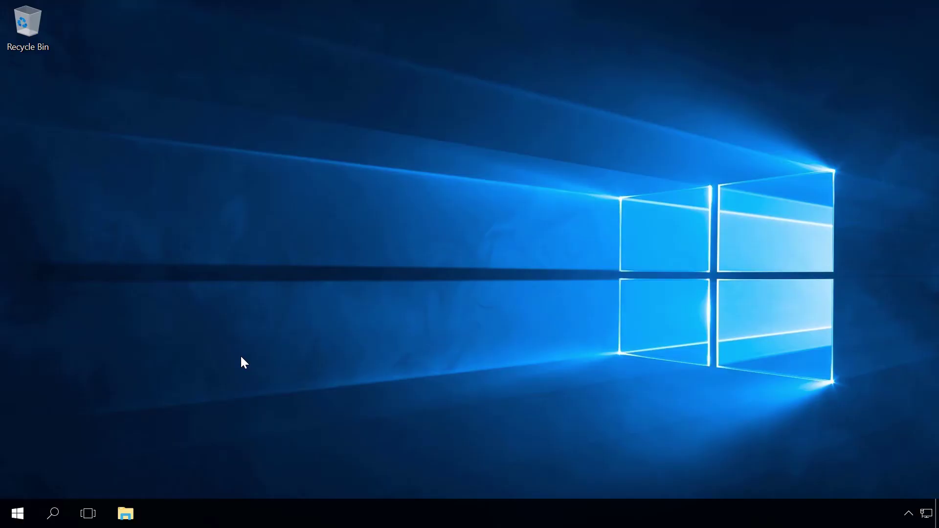
right_click(26, 518)
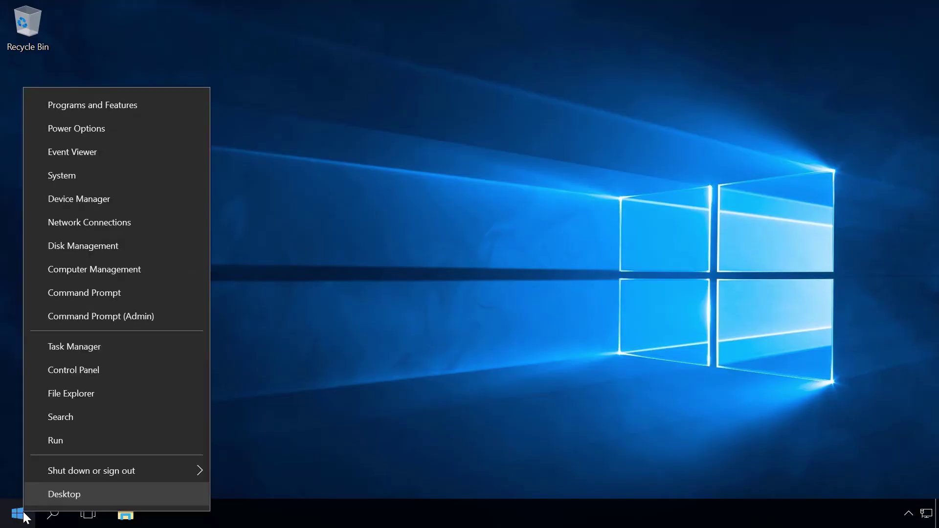
left_click(100, 319)
- Run wmic baseboard queries showing manufacturer Dell Inc. and product code 0NKW6Y
type("wmic")
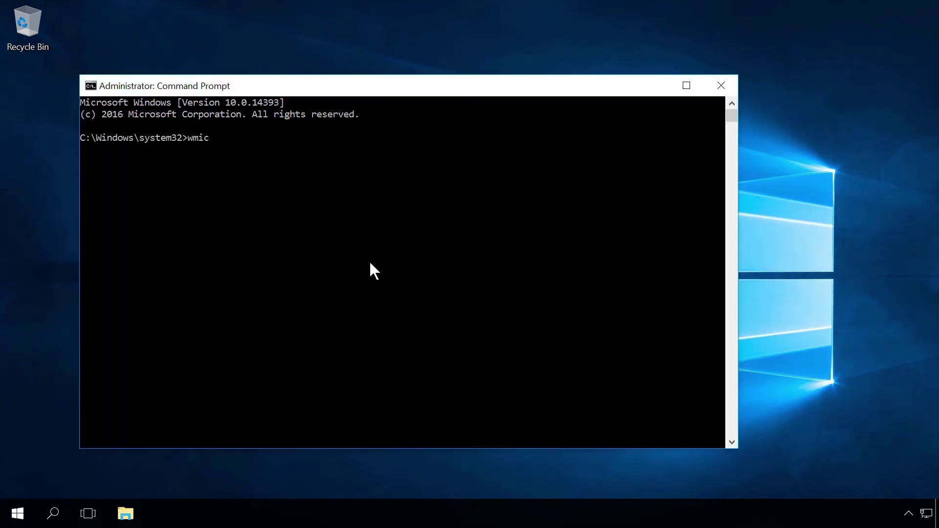
type(" baseboard get manufac")
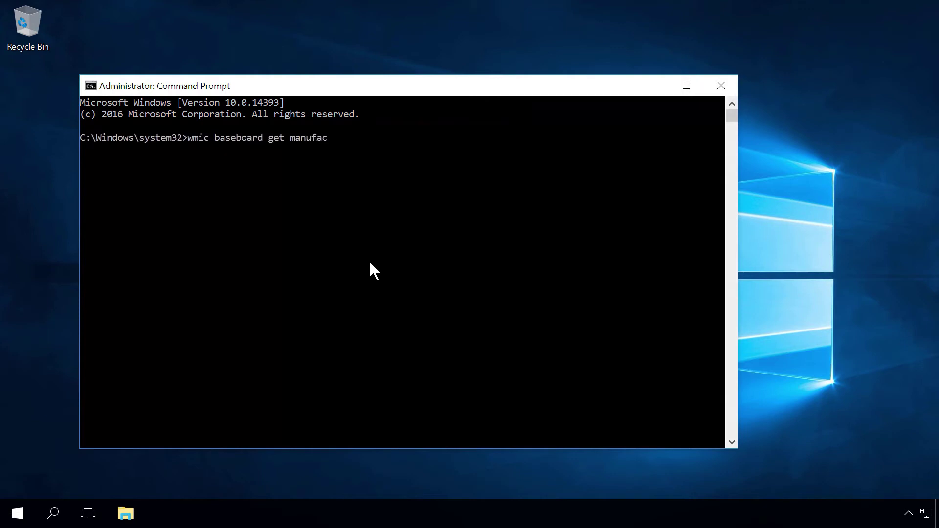
type("turere")
key("Return")
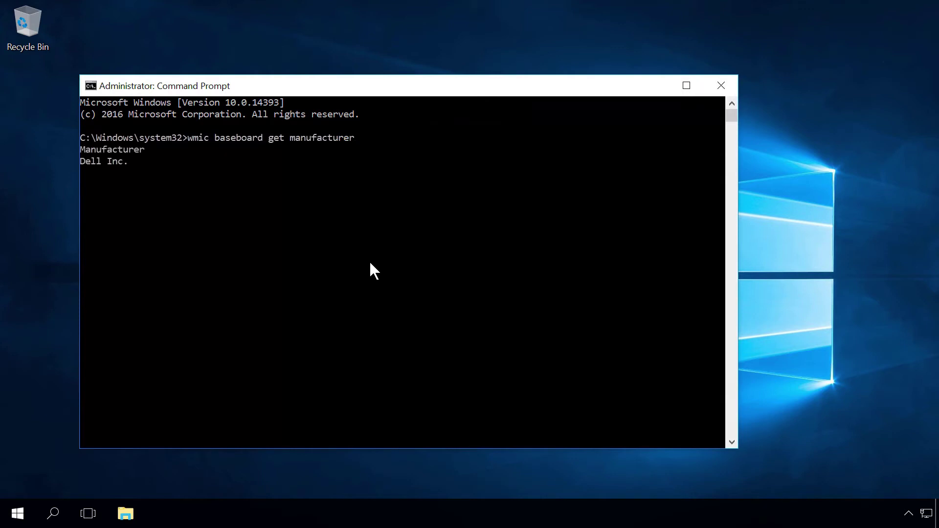
type("wmic b")
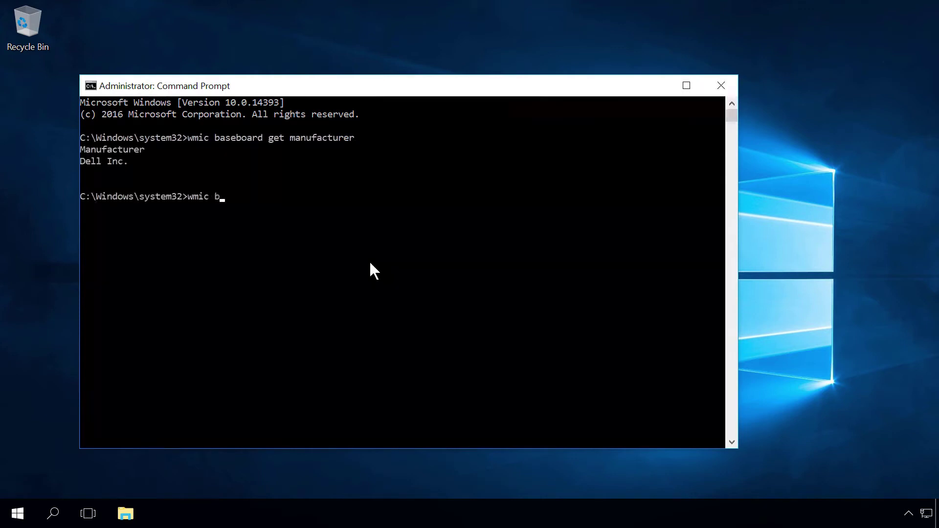
type("aseboard get product")
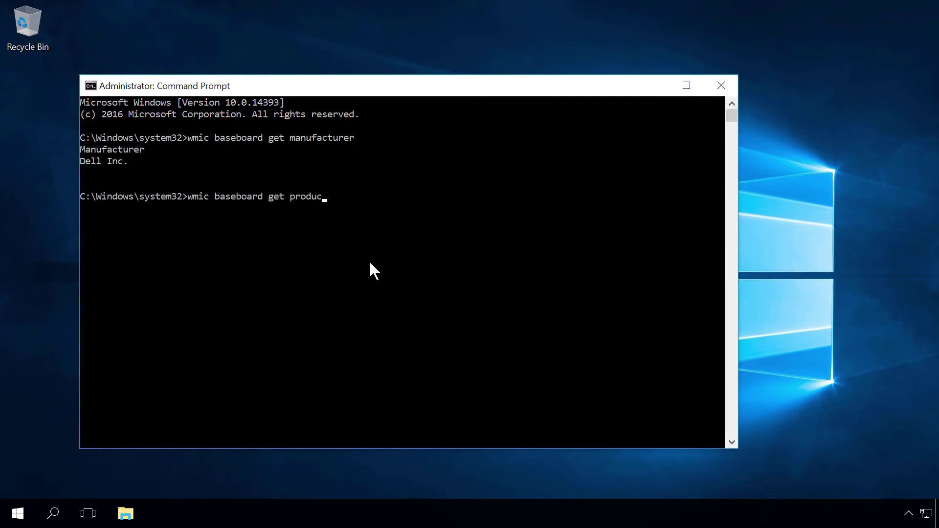
key("Return")
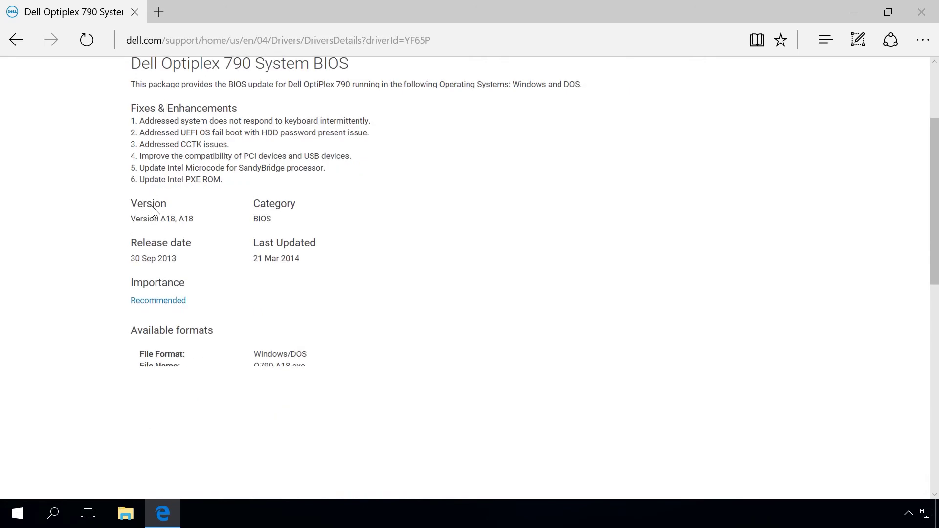
- Expand the A18 page's Other versions, Compatible Systems and Supported Operating Systems sections
scroll(152, 207, "up", 1)
scroll(153, 212, "down", 7)
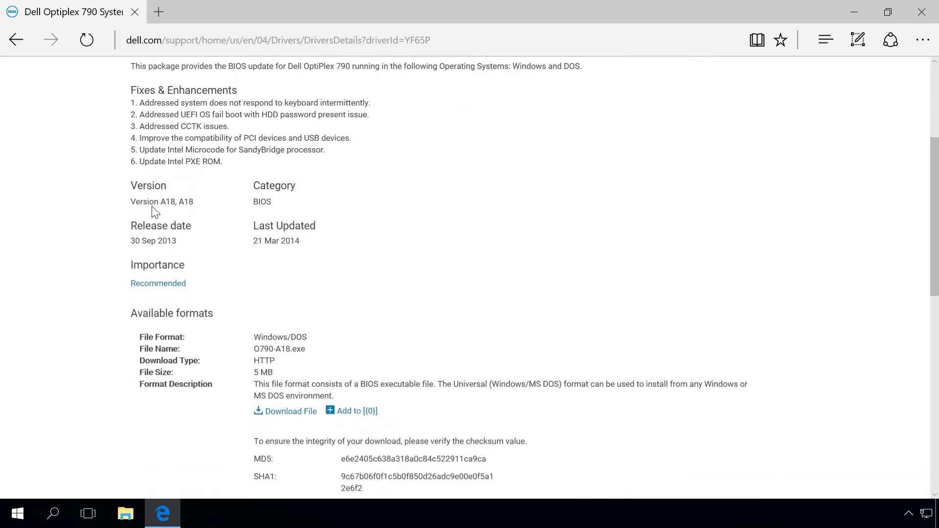
scroll(155, 212, "down", 3)
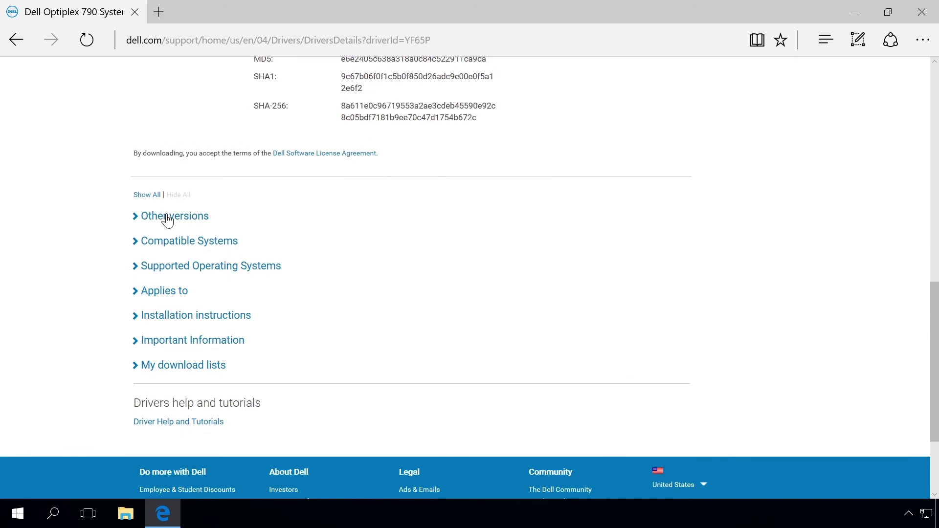
left_click(167, 218)
scroll(170, 218, "down", 3)
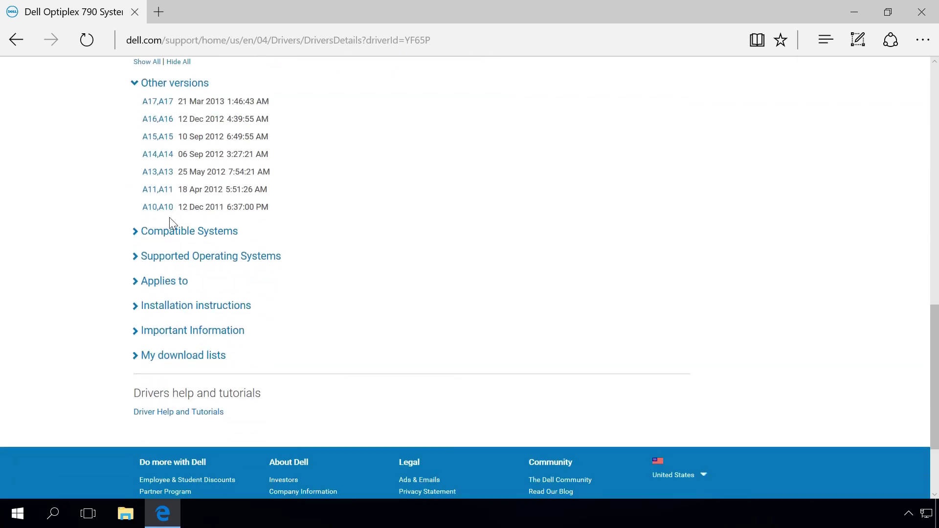
left_click(175, 233)
- Expand the Installation instructions and Important Information sections, then return up the page
scroll(175, 231, "down", 2)
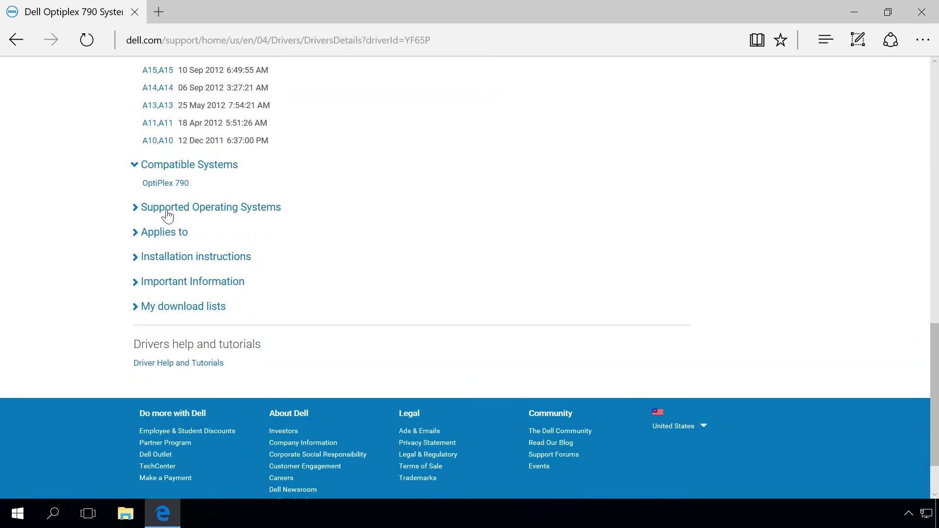
left_click(166, 211)
scroll(163, 212, "down", 2)
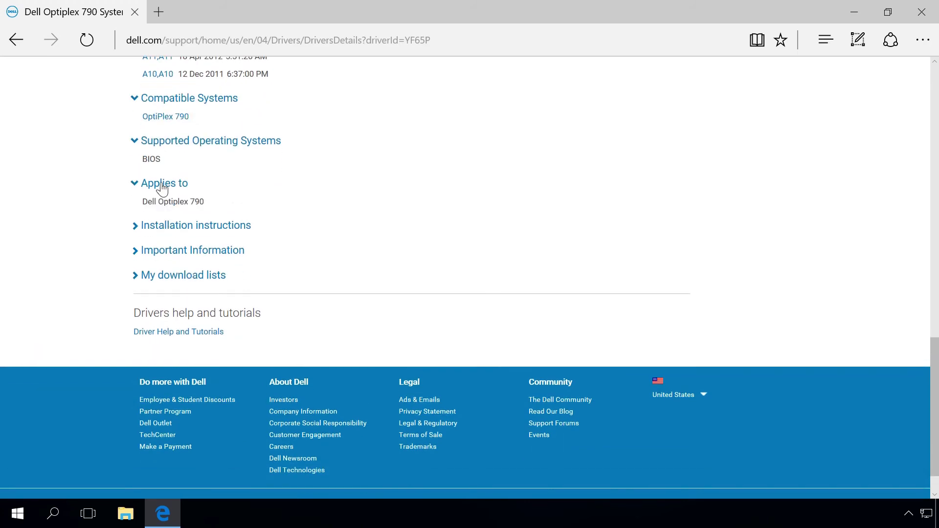
left_click(164, 227)
scroll(167, 230, "down", 4)
scroll(166, 230, "down", 3)
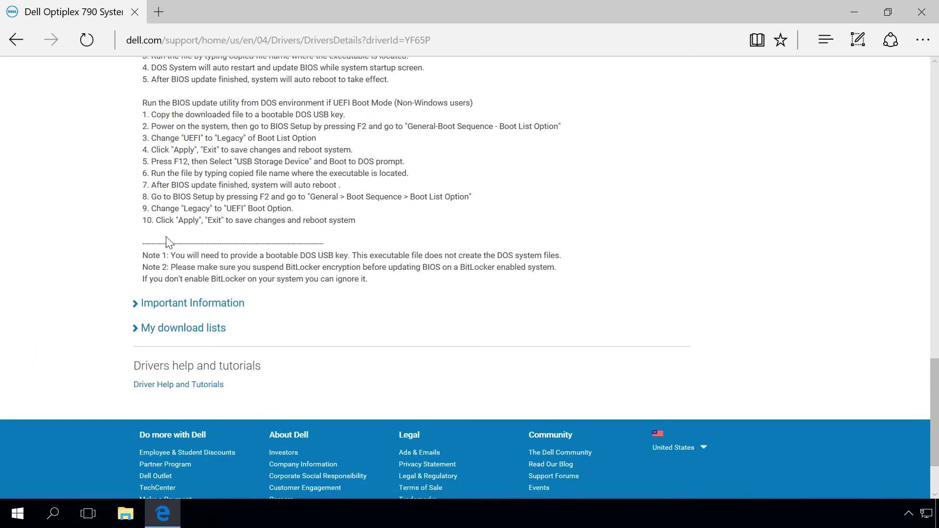
left_click(163, 305)
scroll(166, 305, "down", 3)
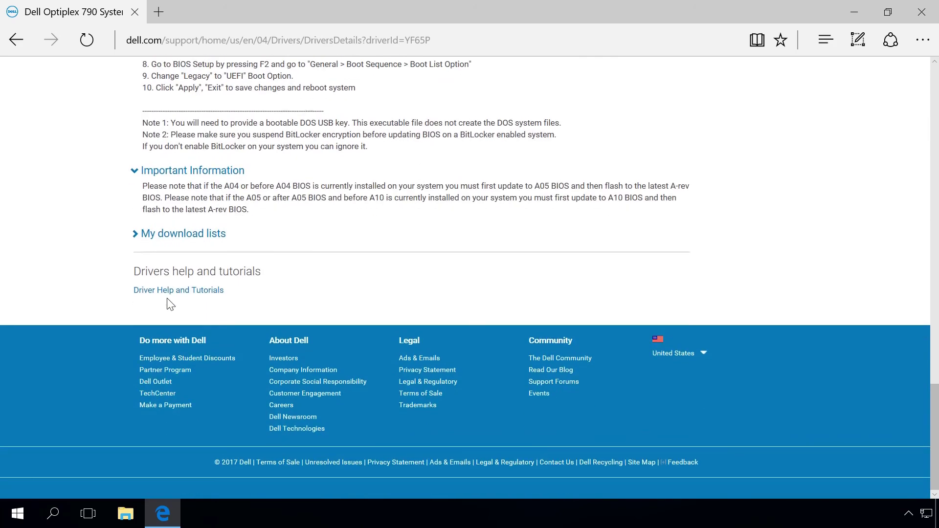
scroll(167, 299, "up", 8)
scroll(171, 293, "up", 14)
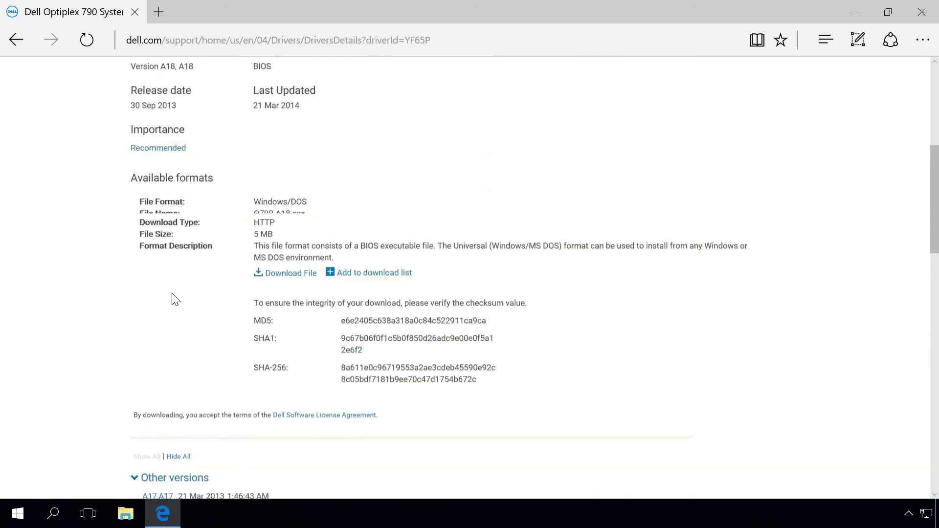
- Download the 5.56 MB O790-A18.exe BIOS file and save it to the computer
left_click(281, 284)
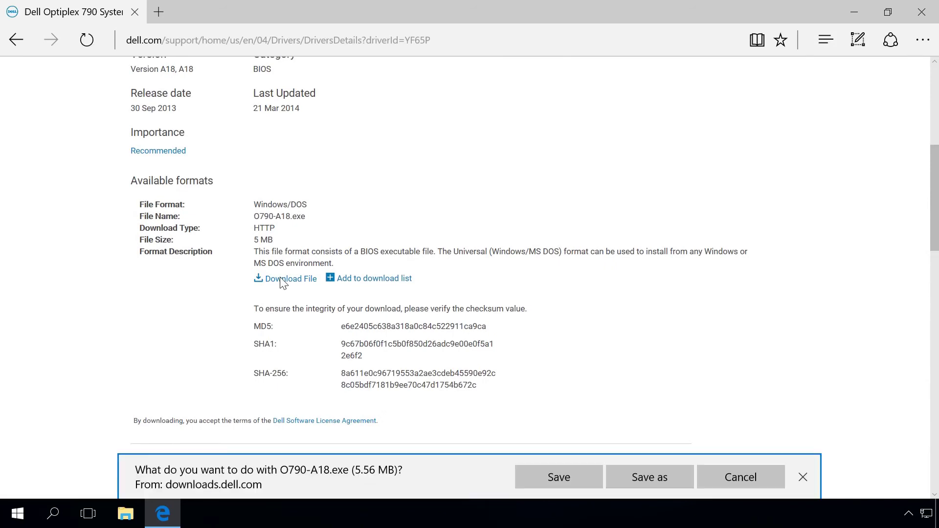
left_click(550, 479)
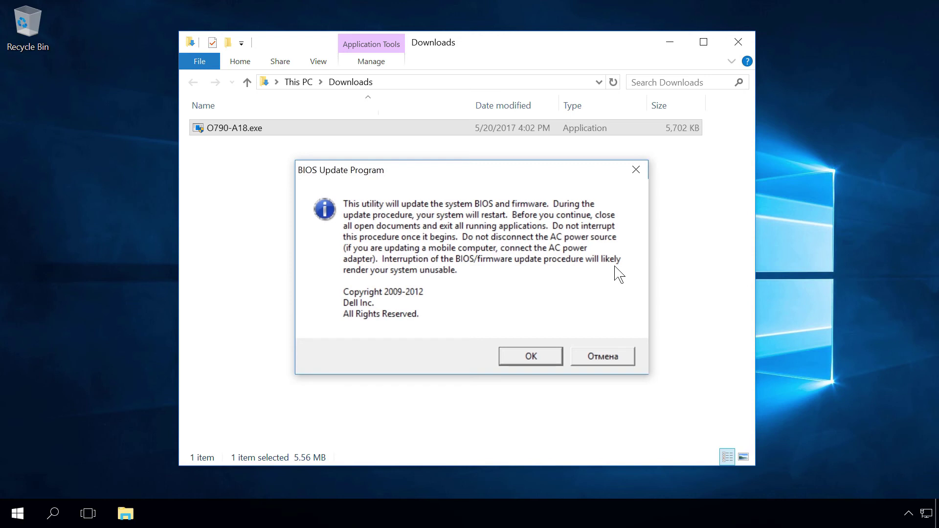
- Accept the update warning and confirm replacing the installed BIOS with version A18
left_click(520, 361)
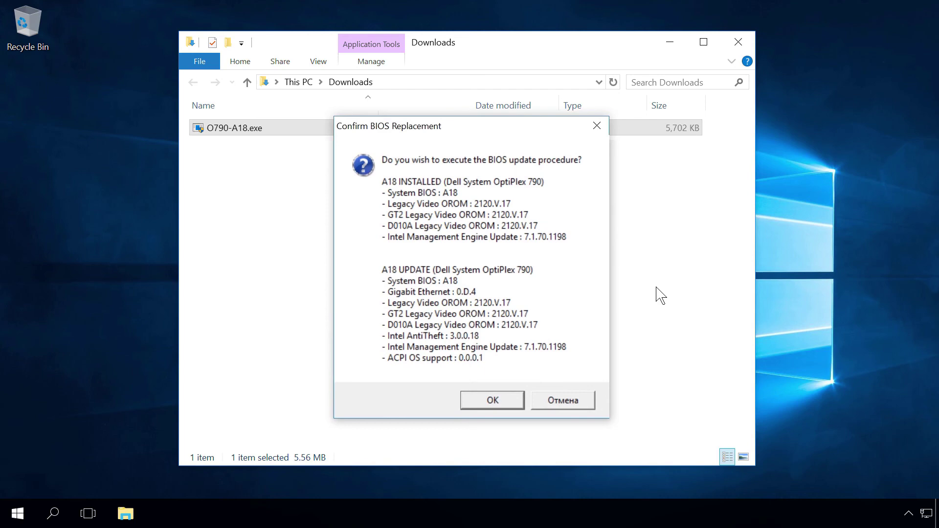
left_click(484, 397)
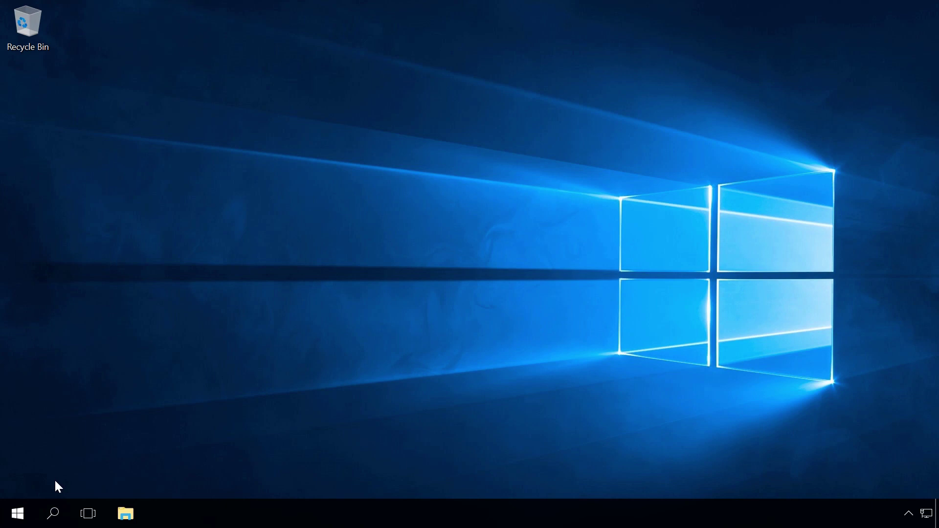
- Run msinfo32 to confirm BIOS Version/Date reads Dell Inc. A18, 24.09.2013
key("super+r")
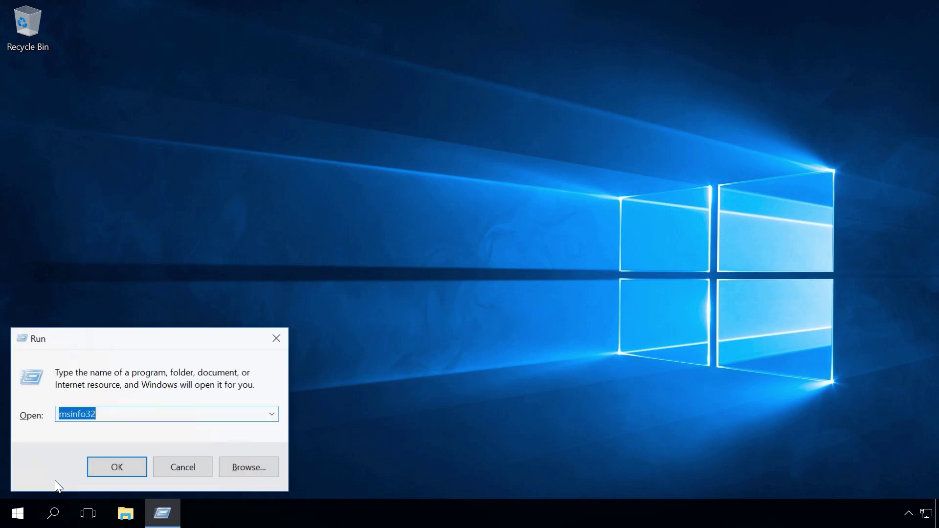
left_click(112, 476)
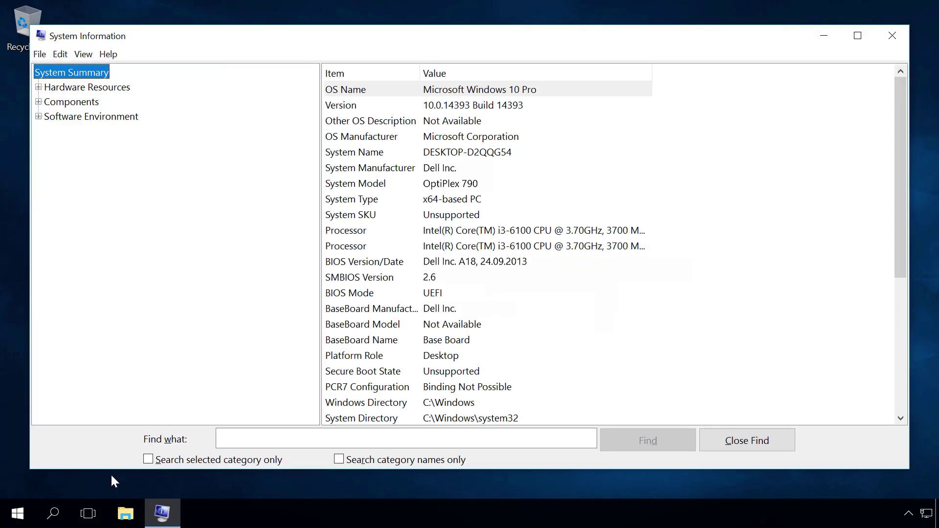